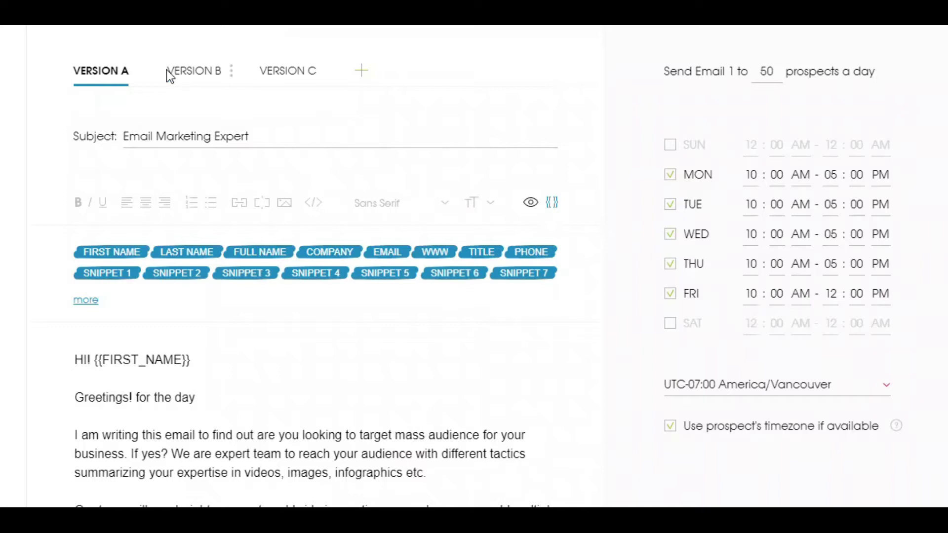
{"action": "left_click", "coordinate": [121, 69]}
{"action": "left_click", "coordinate": [200, 88]}
{"action": "scroll", "coordinate": [521, 217], "scroll_direction": "down", "scroll_amount": 3}
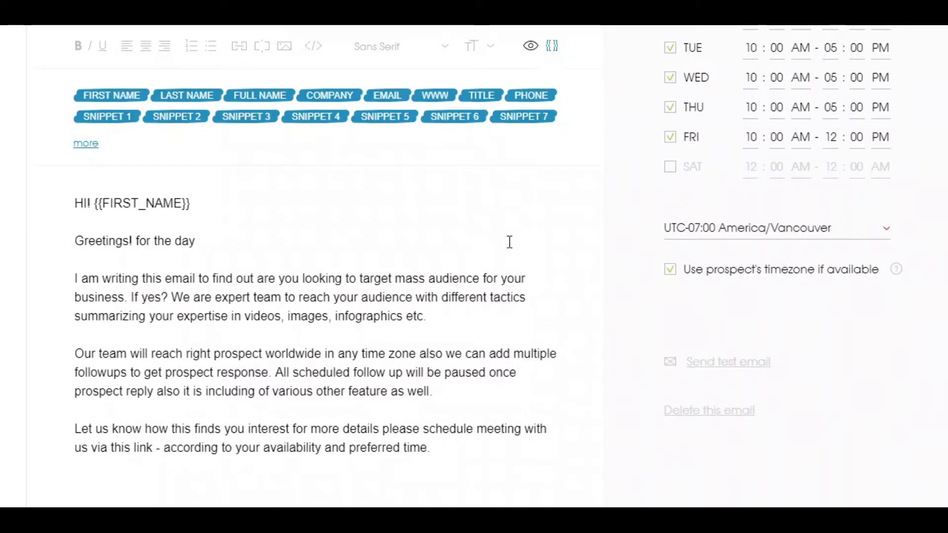
{"action": "scroll", "coordinate": [509, 236], "scroll_direction": "down", "scroll_amount": 2}
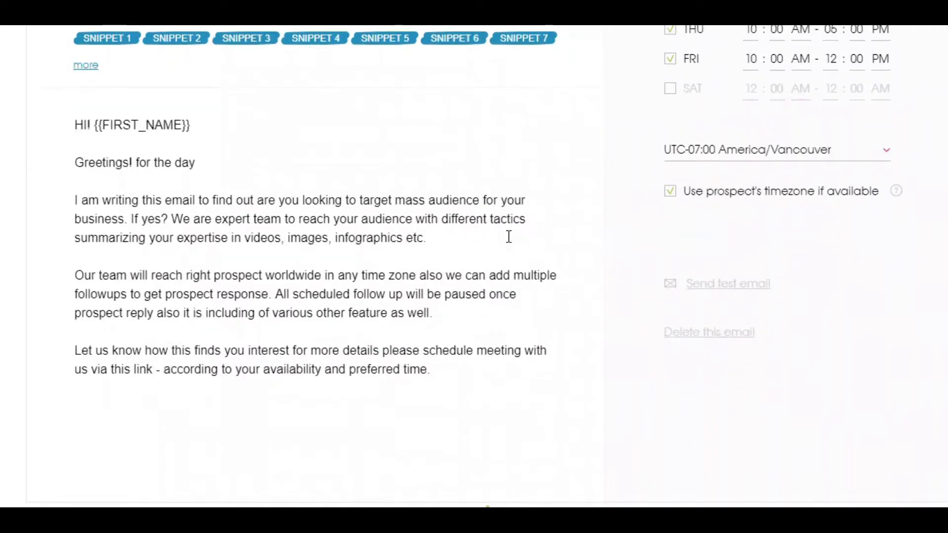
{"action": "scroll", "coordinate": [509, 235], "scroll_direction": "up", "scroll_amount": 3}
{"action": "scroll", "coordinate": [500, 247], "scroll_direction": "up", "scroll_amount": 2}
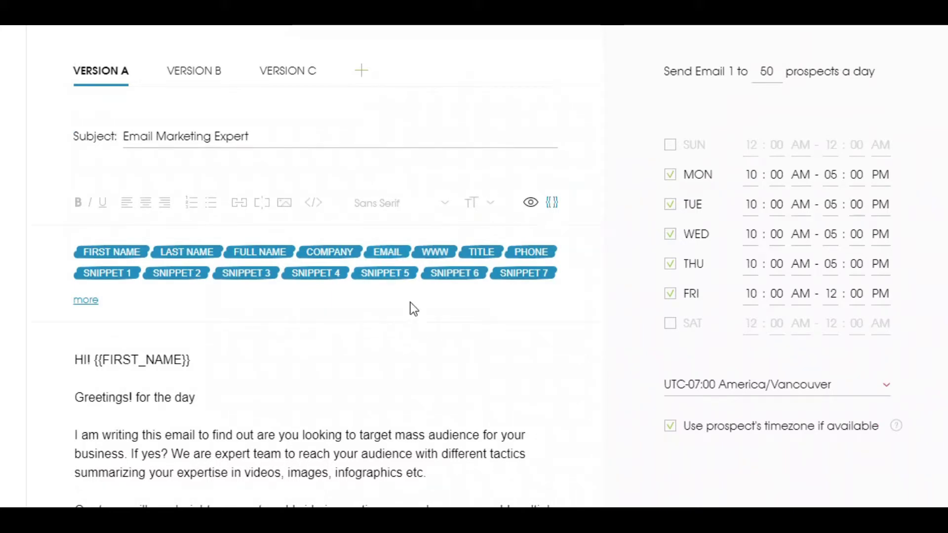
{"action": "scroll", "coordinate": [410, 302], "scroll_direction": "up", "scroll_amount": 6}
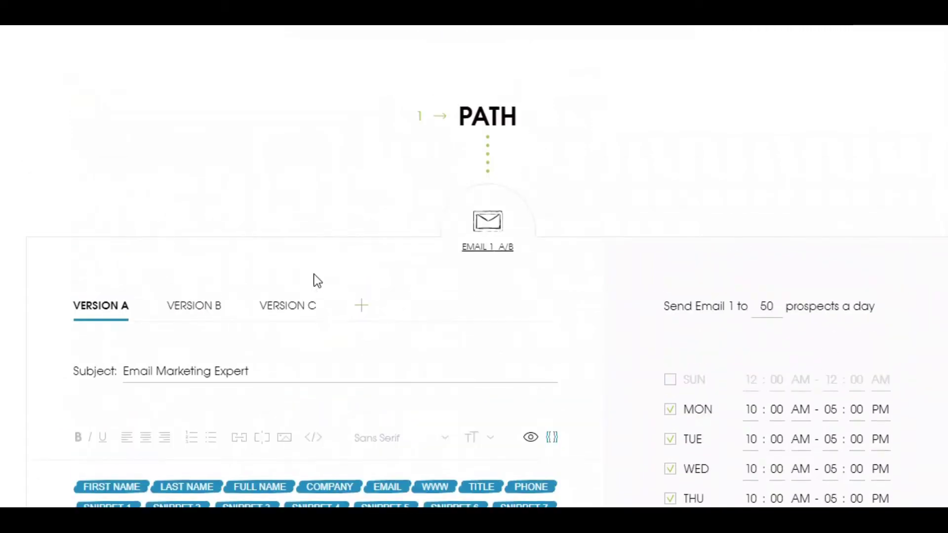
{"action": "scroll", "coordinate": [311, 291], "scroll_direction": "down", "scroll_amount": 8}
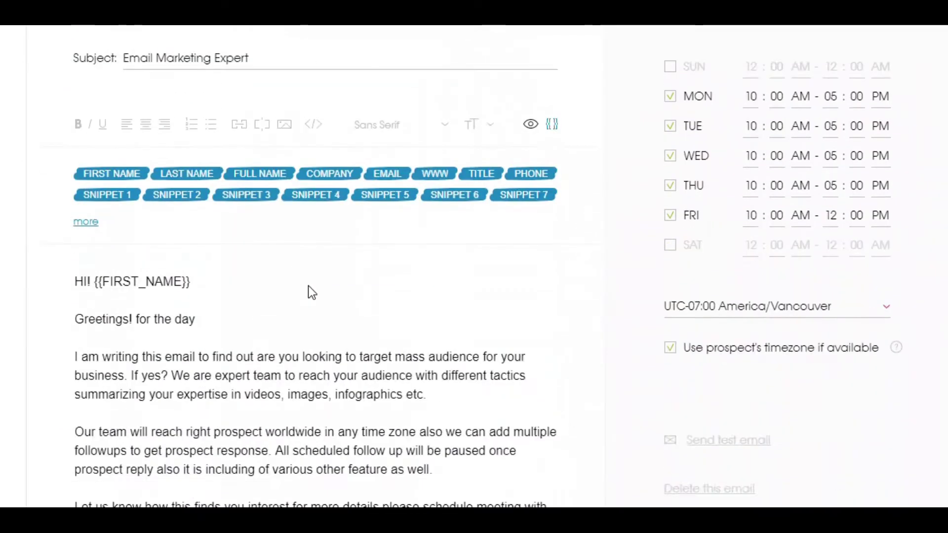
{"action": "scroll", "coordinate": [311, 291], "scroll_direction": "down", "scroll_amount": 4}
{"action": "scroll", "coordinate": [309, 286], "scroll_direction": "up", "scroll_amount": 4}
{"action": "scroll", "coordinate": [310, 286], "scroll_direction": "down", "scroll_amount": 2}
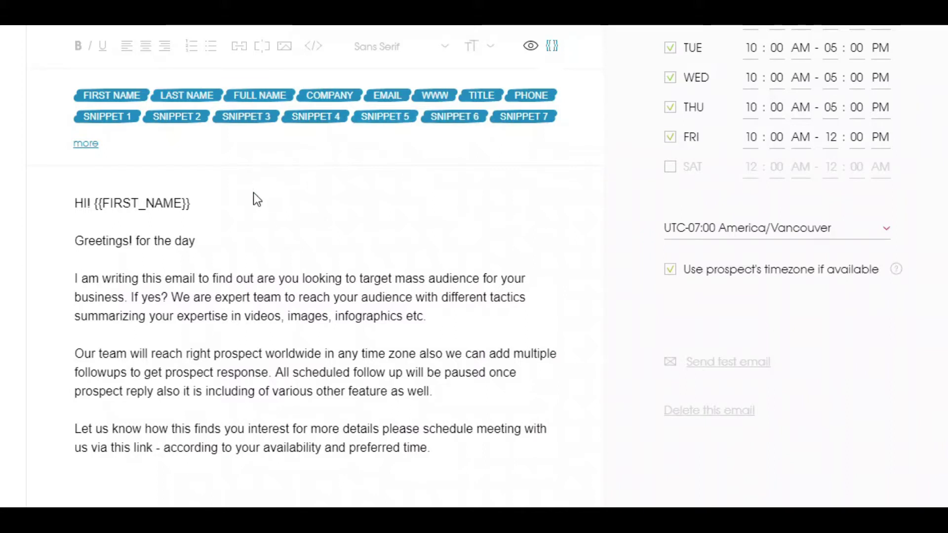
{"action": "left_click", "coordinate": [172, 203]}
{"action": "double_click", "coordinate": [171, 203]}
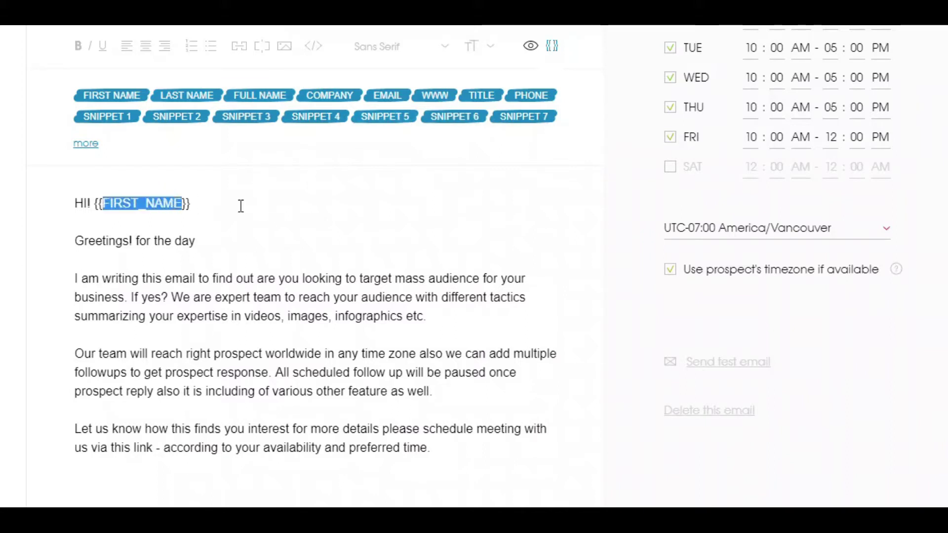
{"action": "left_click", "coordinate": [321, 209]}
{"action": "left_click", "coordinate": [330, 218]}
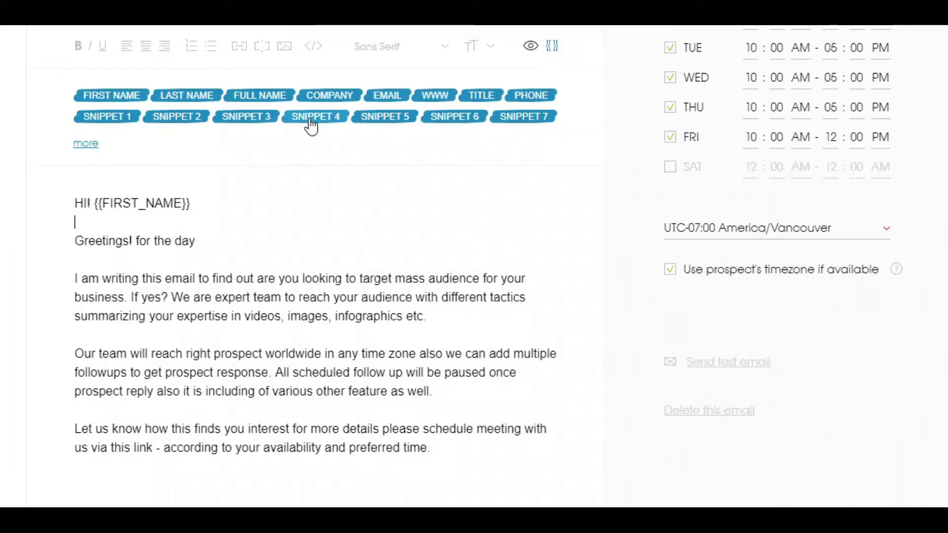
{"action": "scroll", "coordinate": [328, 136], "scroll_direction": "down", "scroll_amount": 3}
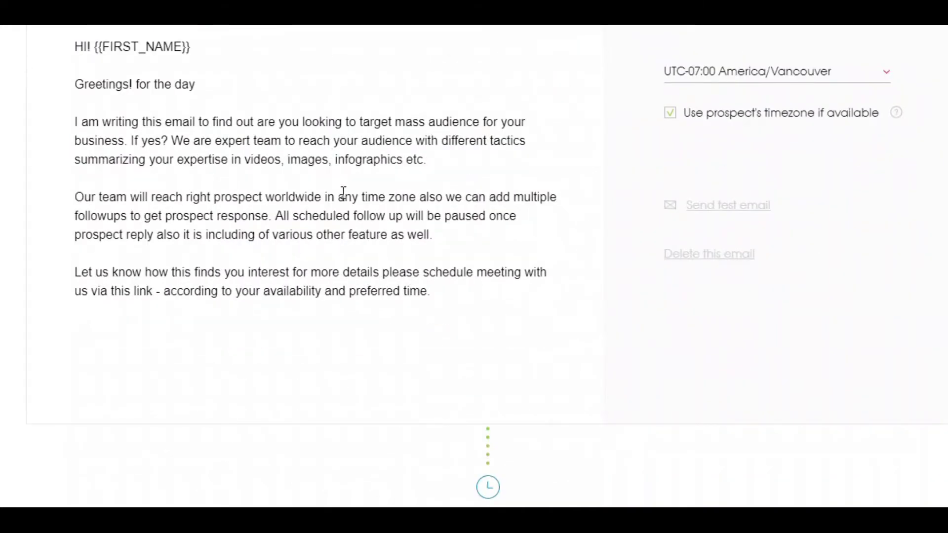
{"action": "scroll", "coordinate": [343, 192], "scroll_direction": "up", "scroll_amount": 6}
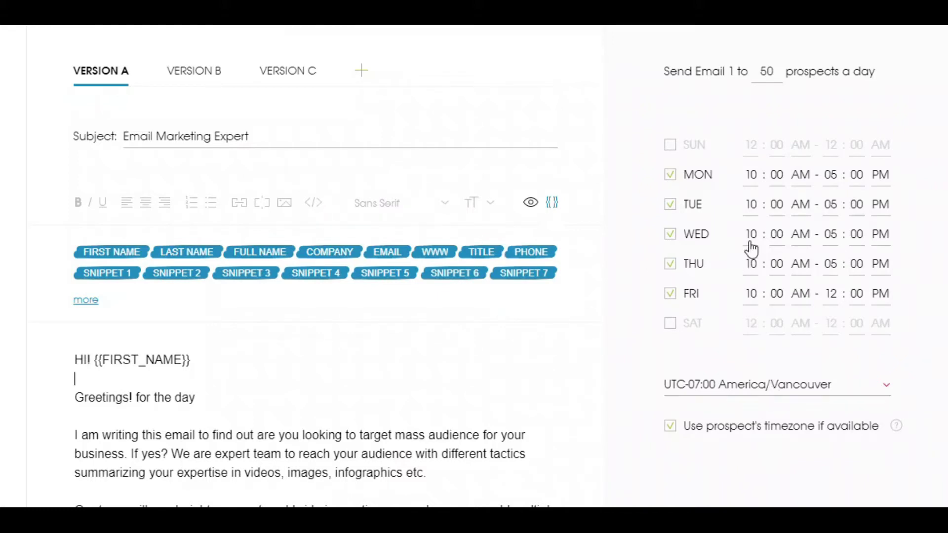
- Scroll down the campaign flow to the 'wait 3 days' follow-up step
{"action": "mouse_move", "coordinate": [759, 181]}
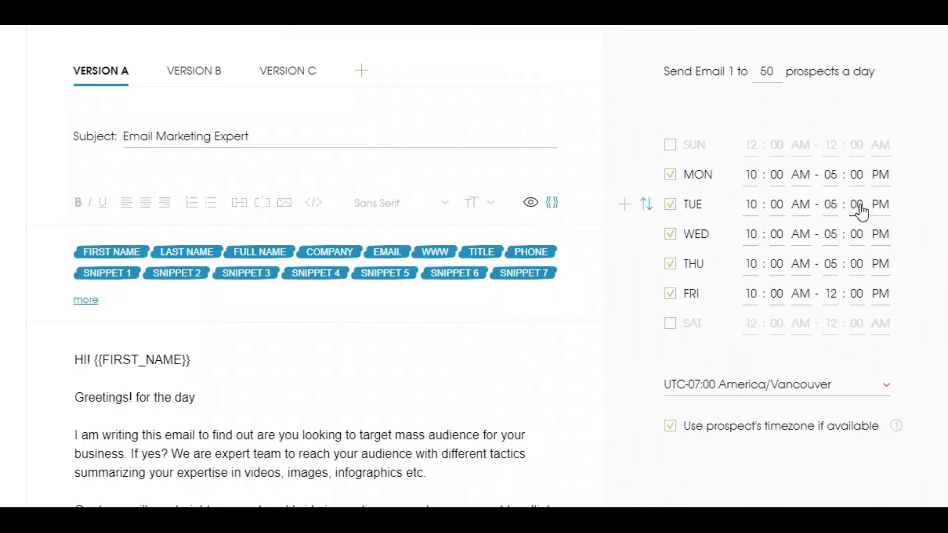
{"action": "scroll", "coordinate": [354, 245], "scroll_direction": "down", "scroll_amount": 5}
{"action": "scroll", "coordinate": [353, 244], "scroll_direction": "down", "scroll_amount": 5}
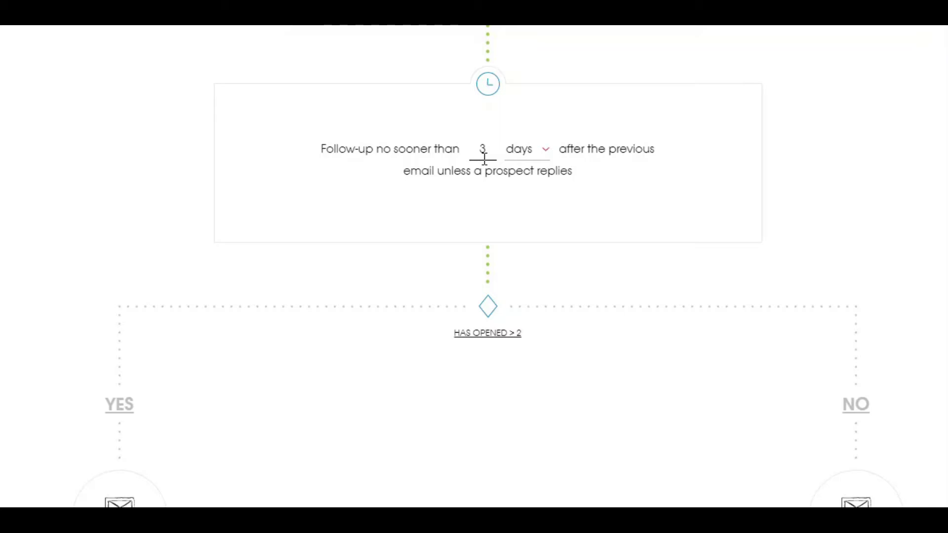
- Inspect the 'has opened > 2' condition's type choices and leave the condition unchanged
{"action": "scroll", "coordinate": [484, 158], "scroll_direction": "down", "scroll_amount": 2}
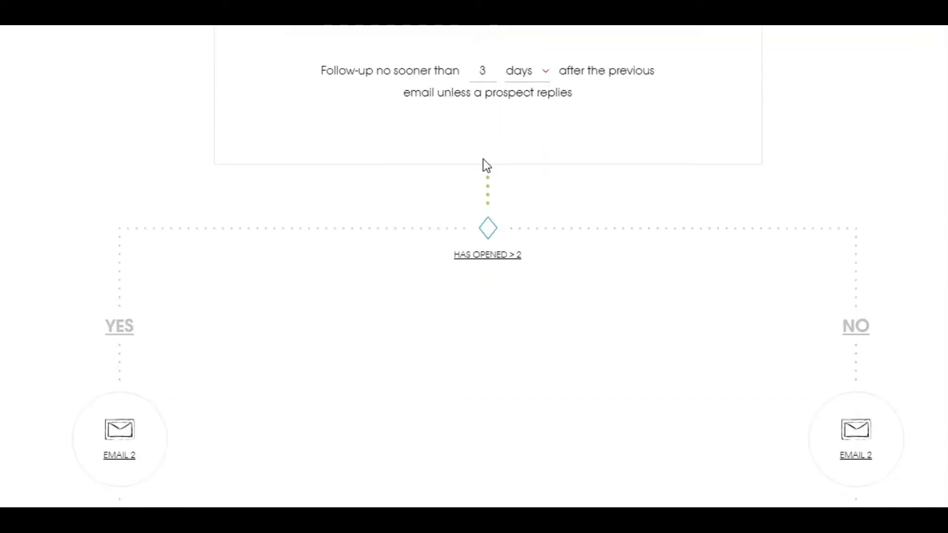
{"action": "scroll", "coordinate": [486, 190], "scroll_direction": "down", "scroll_amount": 2}
{"action": "left_click", "coordinate": [487, 153]}
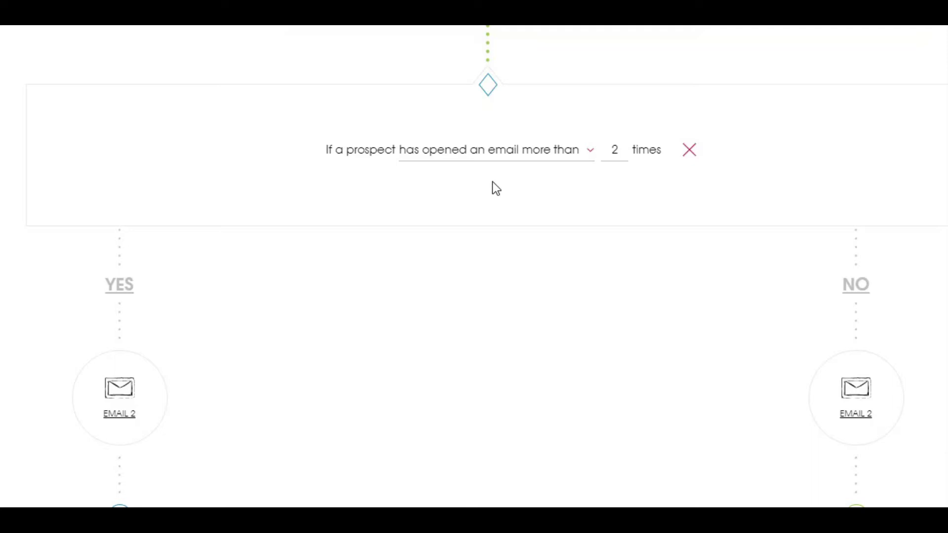
{"action": "left_click", "coordinate": [491, 151]}
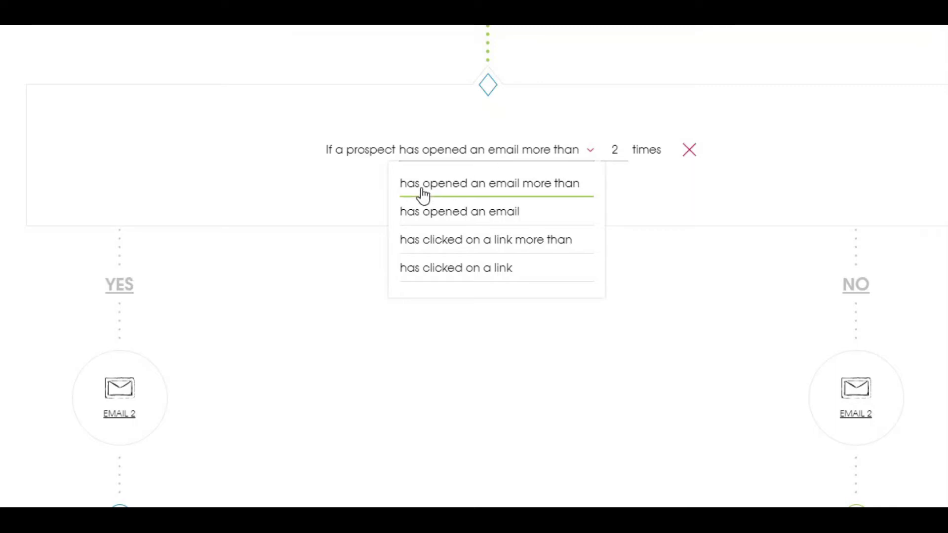
{"action": "left_click", "coordinate": [262, 249]}
{"action": "scroll", "coordinate": [271, 242], "scroll_direction": "down", "scroll_amount": 1}
{"action": "scroll", "coordinate": [336, 217], "scroll_direction": "down", "scroll_amount": 3}
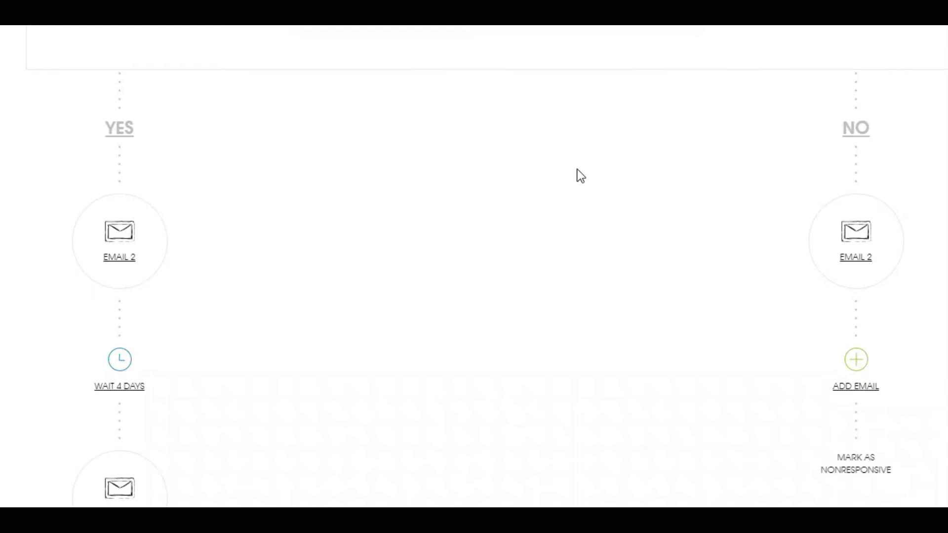
- View the Add prospects options: Import, Manually and From database
{"action": "scroll", "coordinate": [599, 214], "scroll_direction": "down", "scroll_amount": 3}
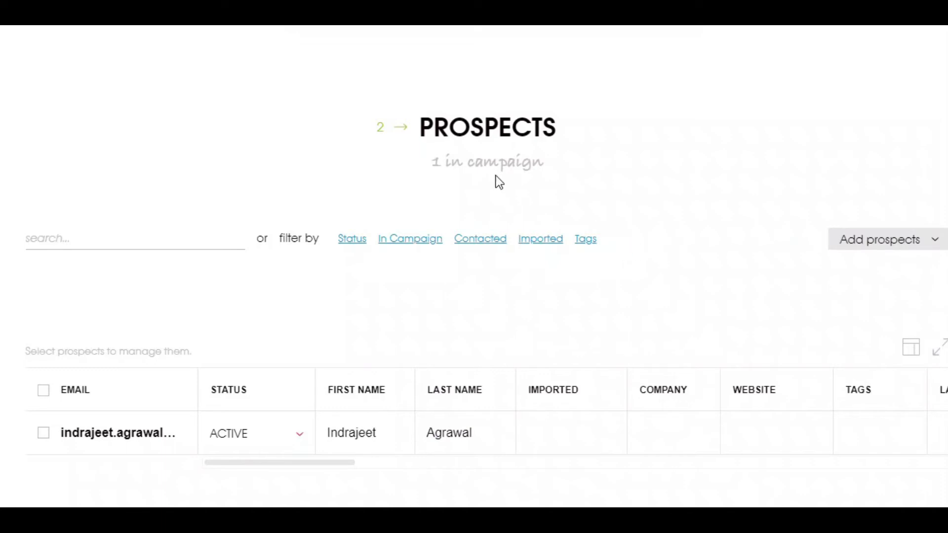
{"action": "left_click", "coordinate": [895, 250]}
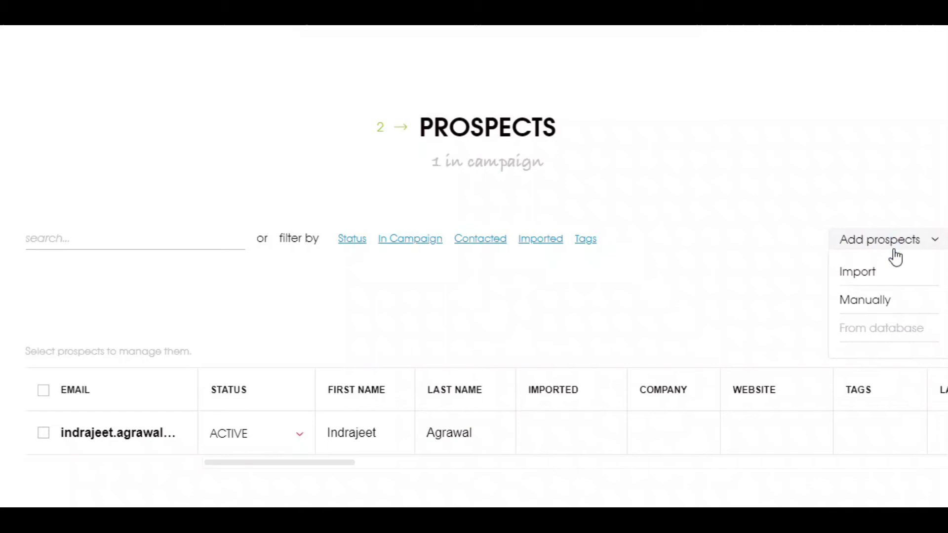
{"action": "scroll", "coordinate": [709, 229], "scroll_direction": "down", "scroll_amount": 6}
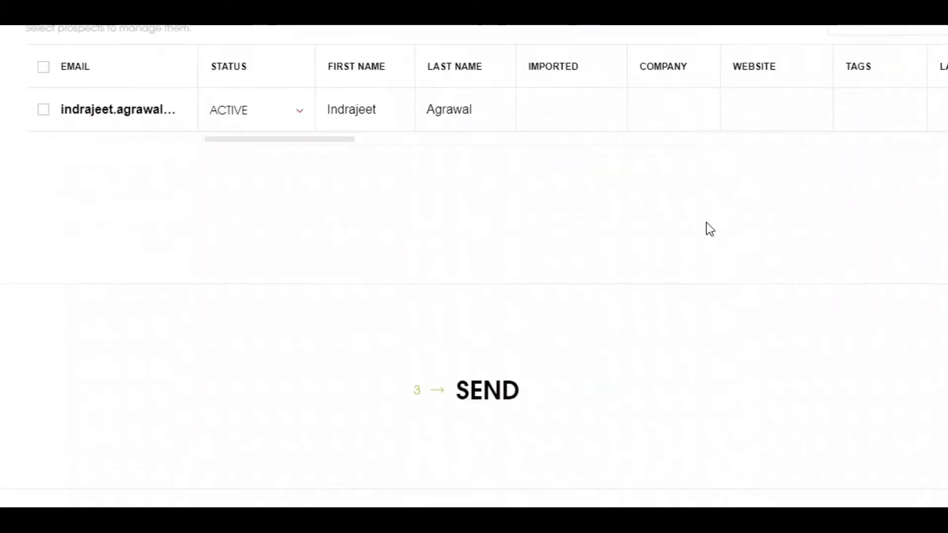
- Expand the Send step showing the emails summary, sender dropdown and SEND/PREVIEW buttons
{"action": "scroll", "coordinate": [706, 223], "scroll_direction": "down", "scroll_amount": 1}
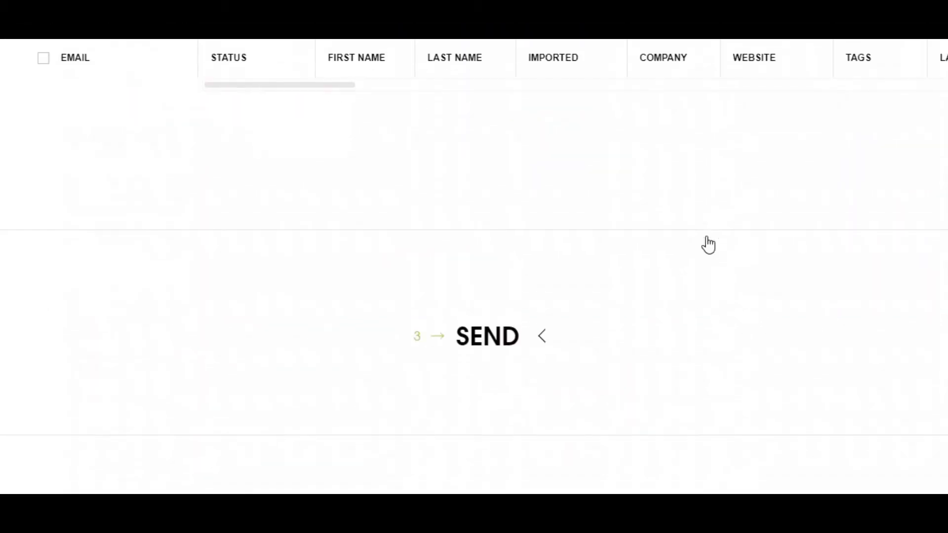
{"action": "left_click", "coordinate": [545, 340]}
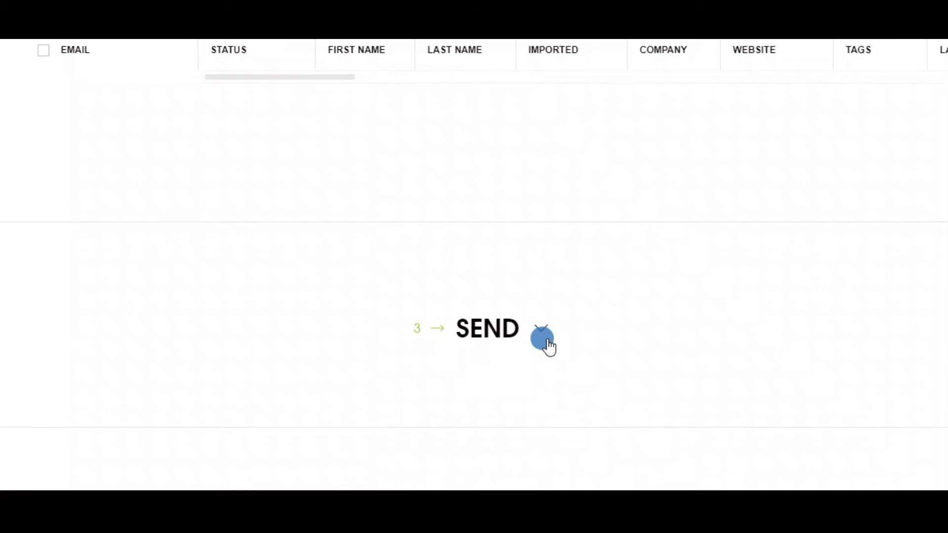